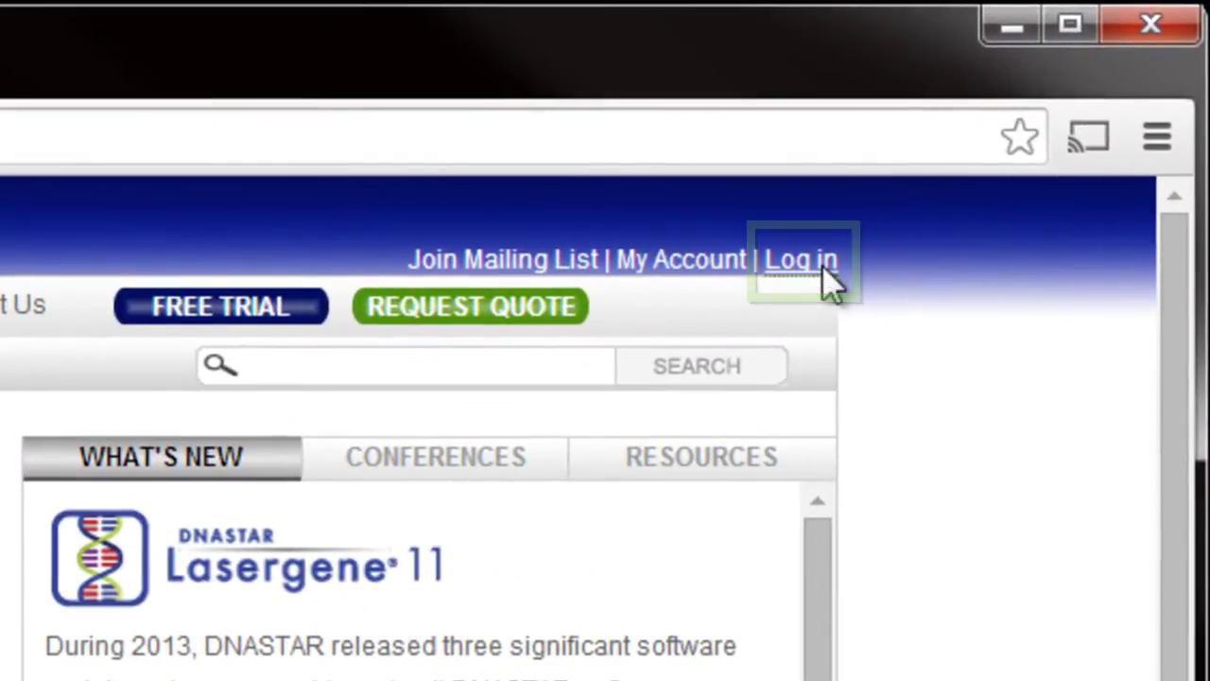
# - Log in to the DNASTAR account and get the Lasergene 11.0 License Server for Windows from Installers
pyautogui.click(819, 265)
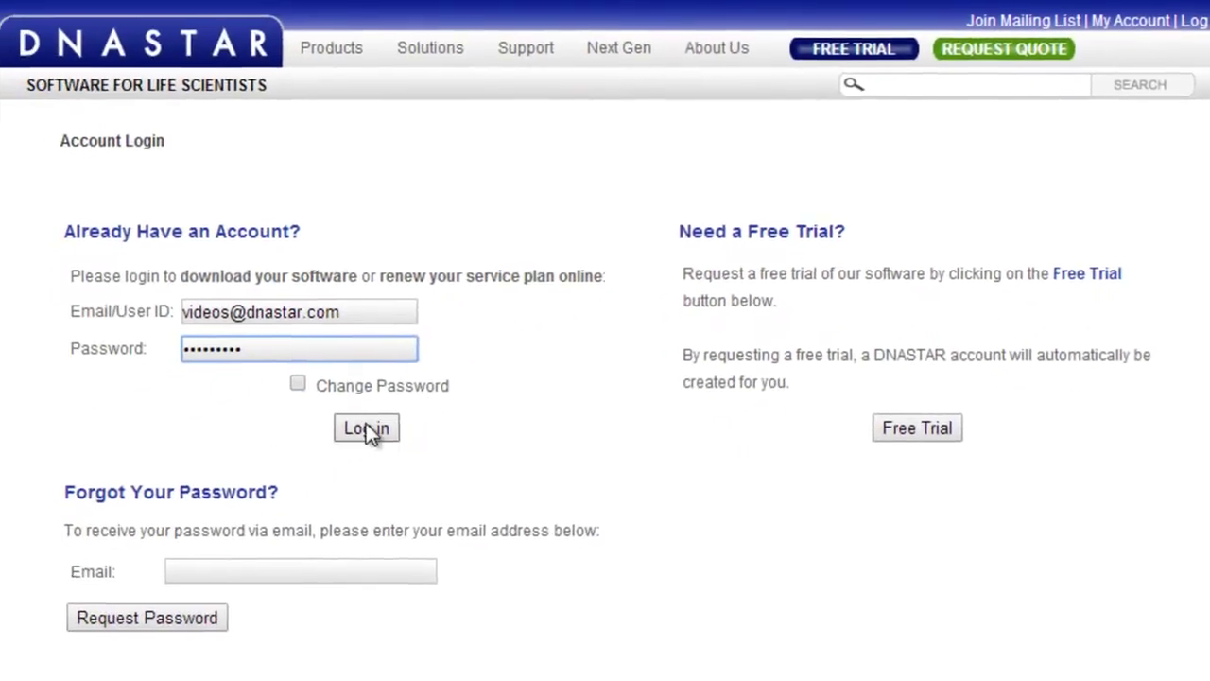
pyautogui.click(23, 615)
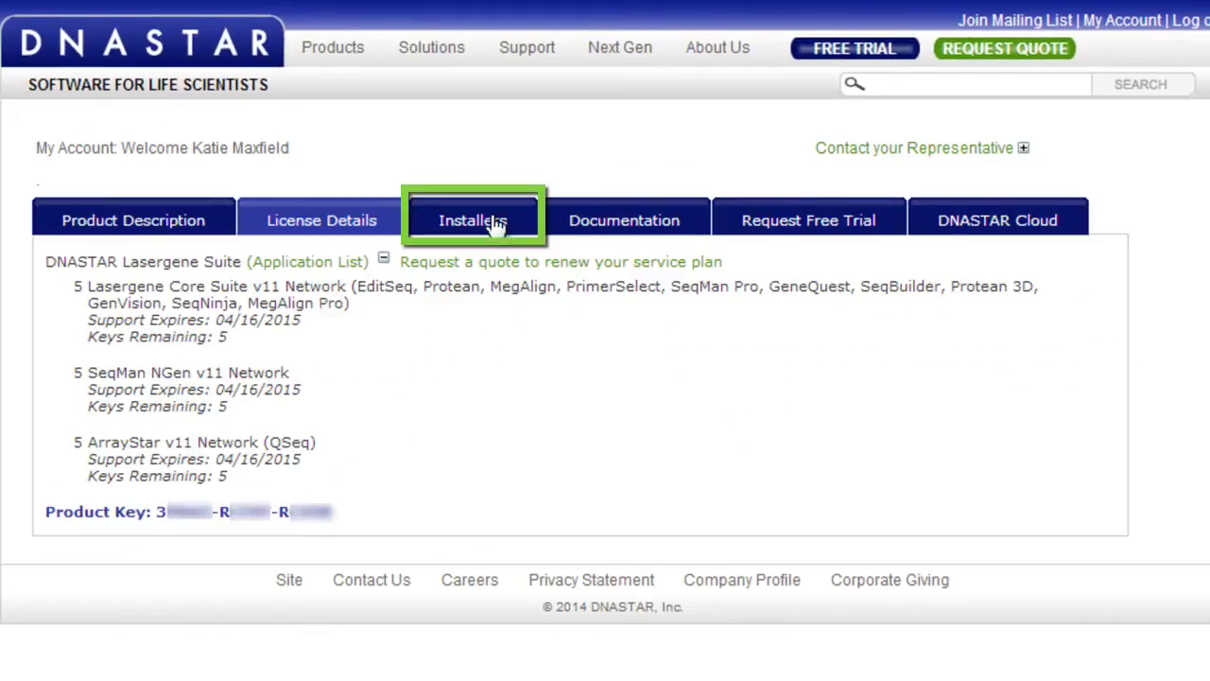
pyautogui.click(532, 220)
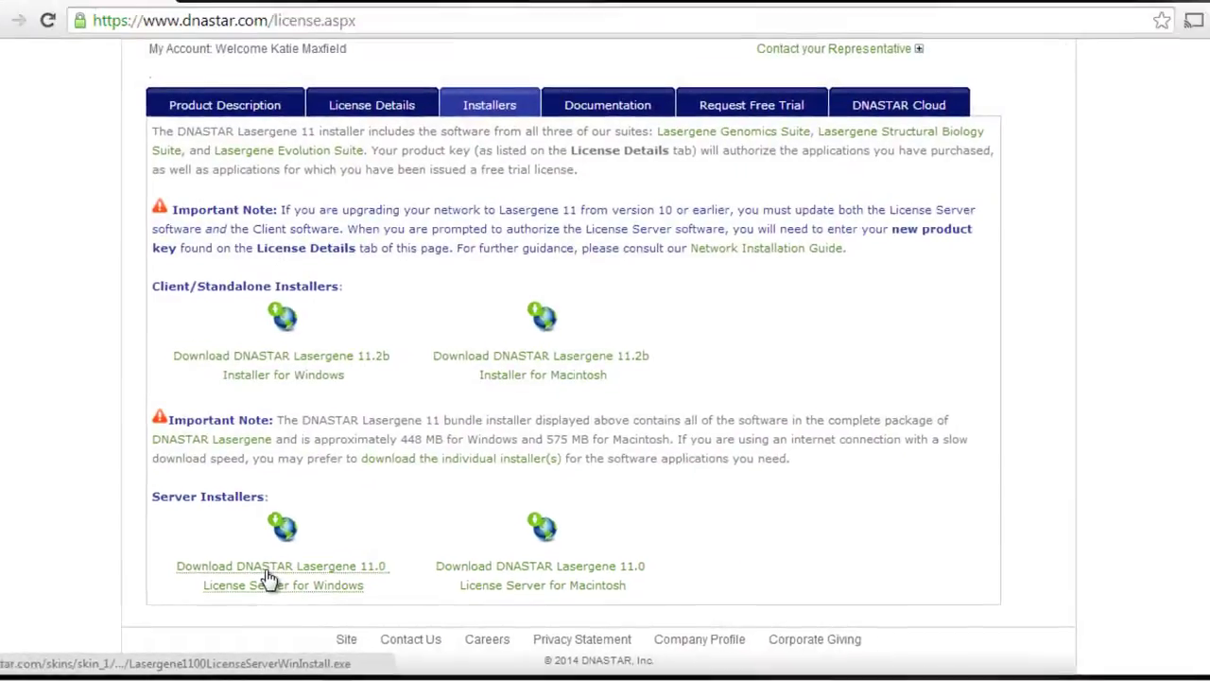
pyautogui.click(268, 578)
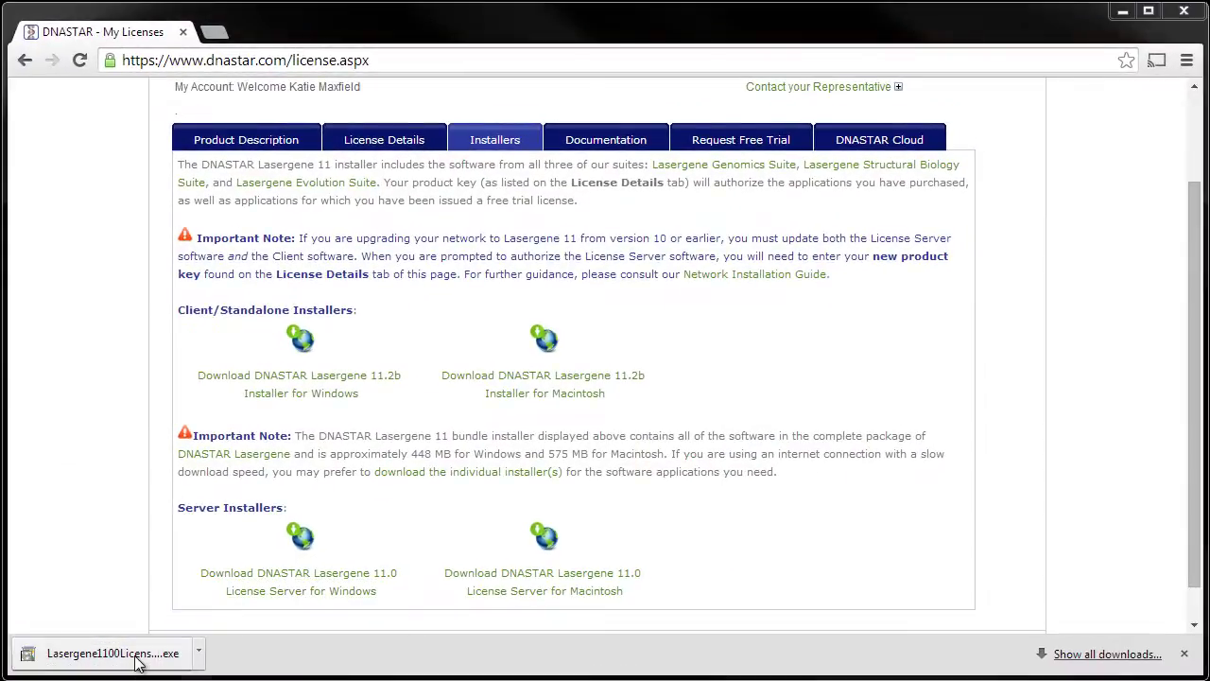
# - Run the License Server installer, accept the license, and keep the default destination and components
pyautogui.click(107, 661)
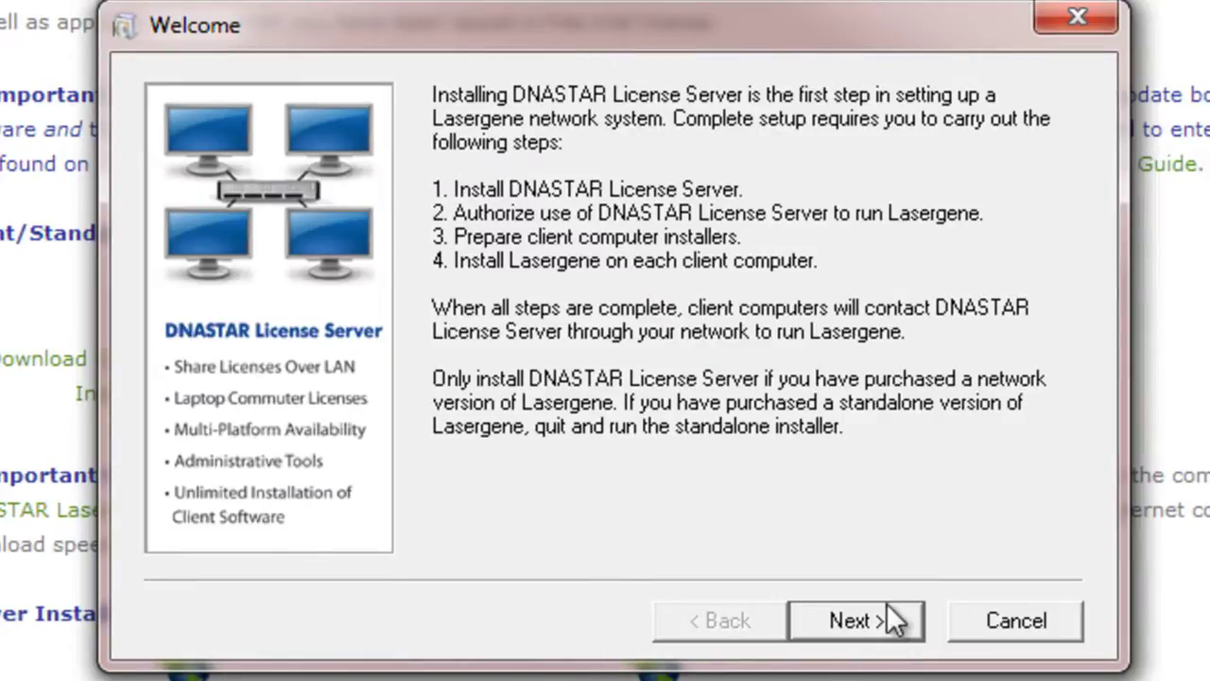
pyautogui.click(885, 617)
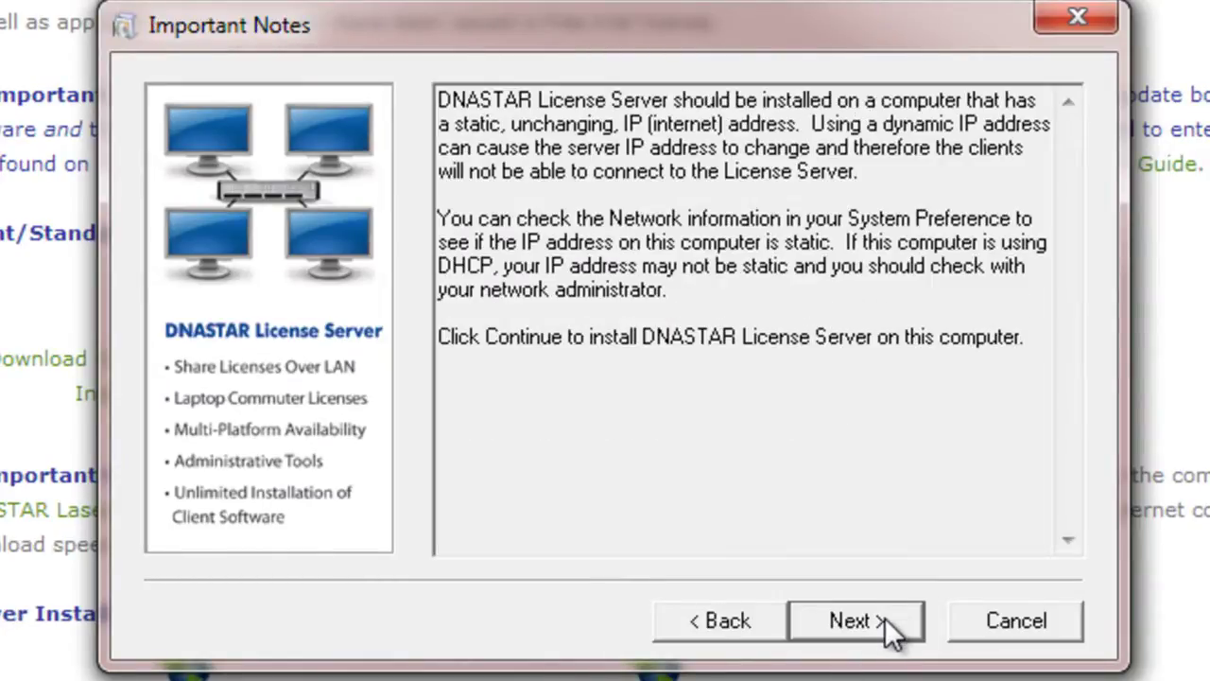
pyautogui.click(885, 618)
pyautogui.click(884, 618)
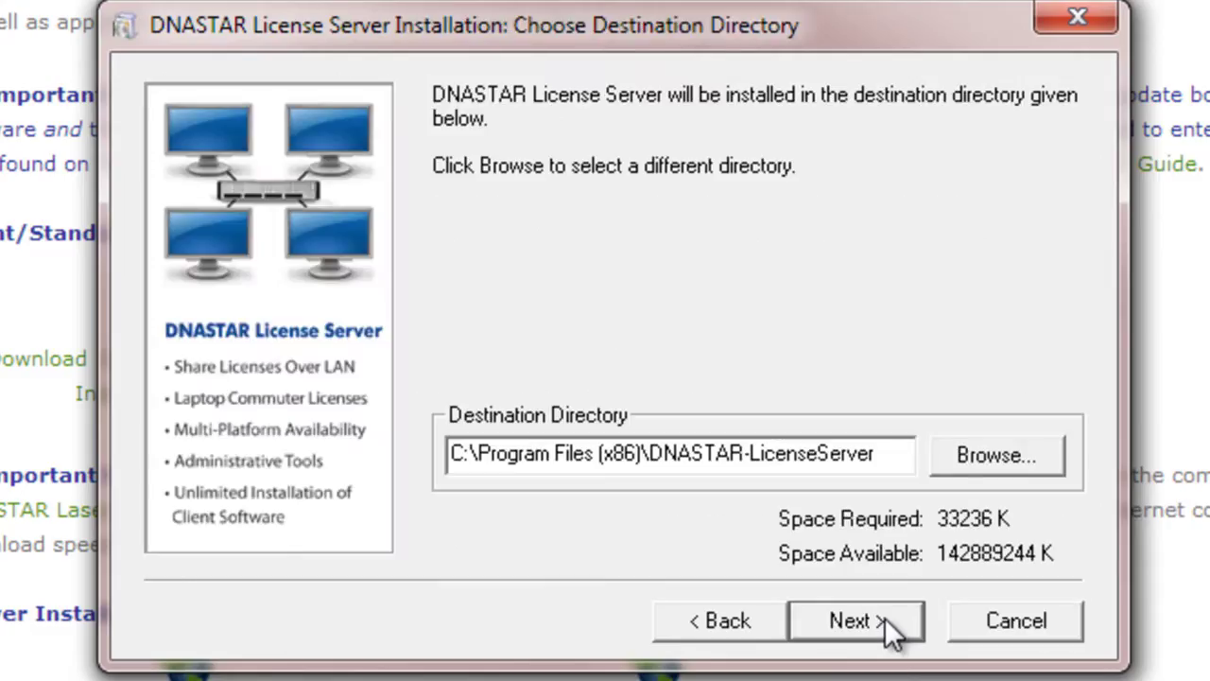
pyautogui.click(885, 617)
pyautogui.click(885, 619)
pyautogui.click(885, 620)
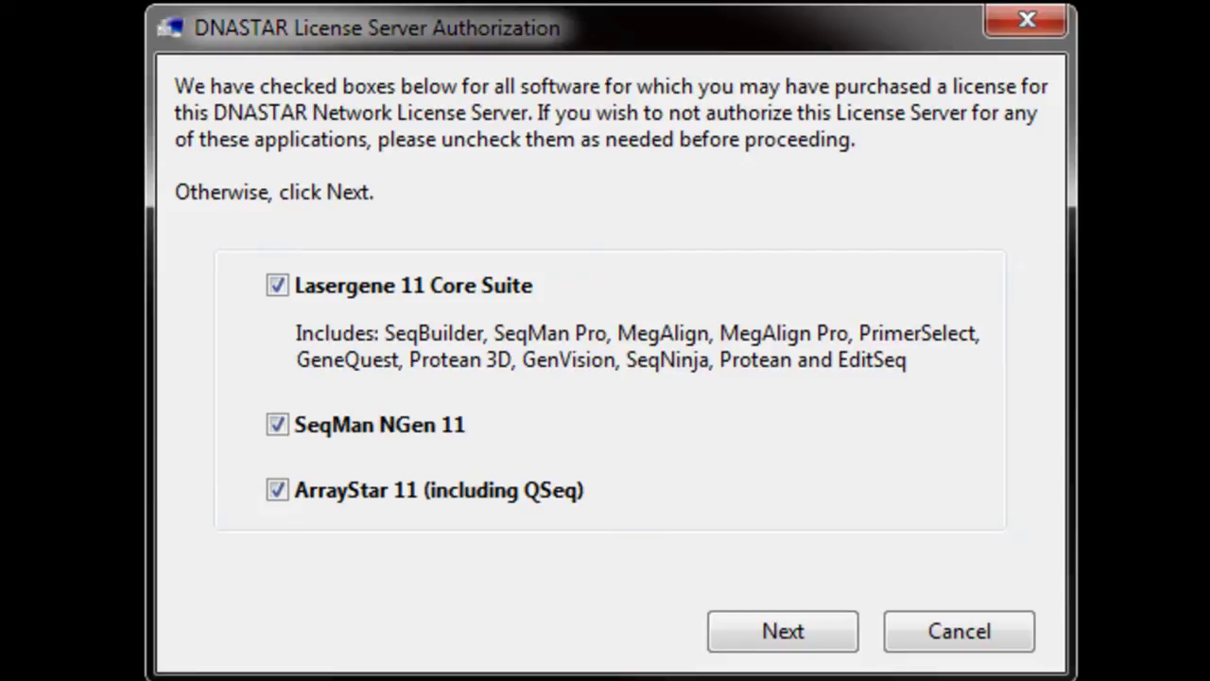
# - Keep all three products checked, paste the product key into License, and authorize the server
pyautogui.click(836, 635)
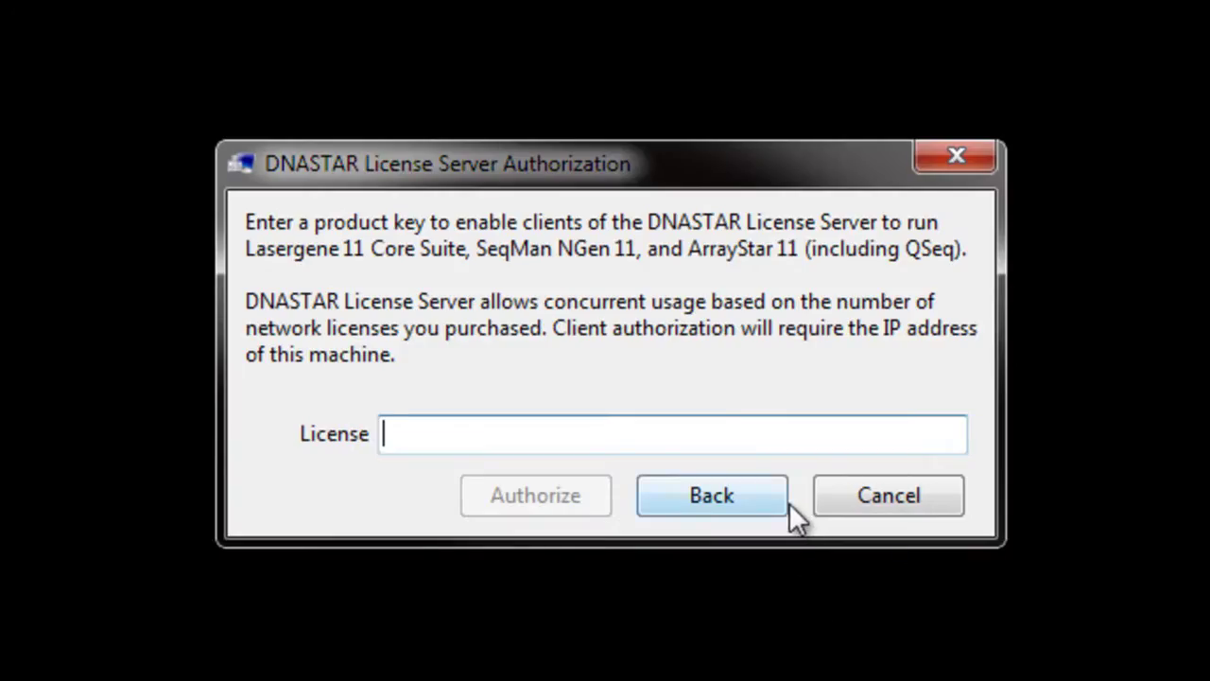
pyautogui.hotkey('ctrl', 'v')
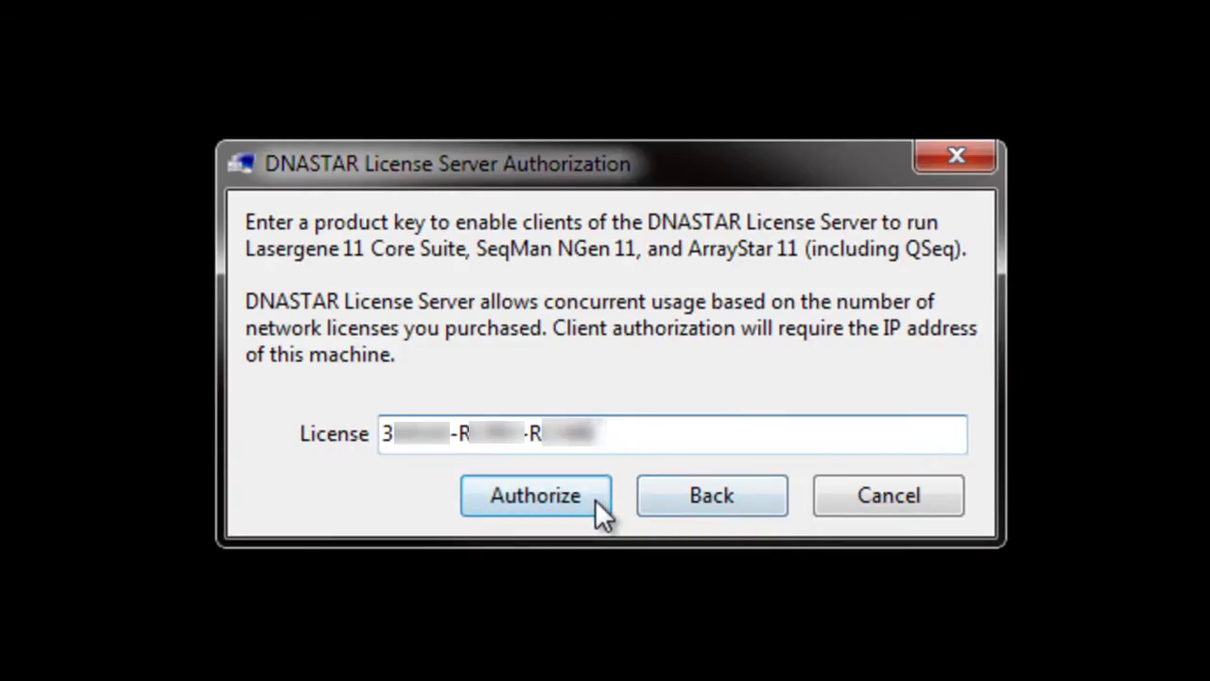
pyautogui.click(595, 498)
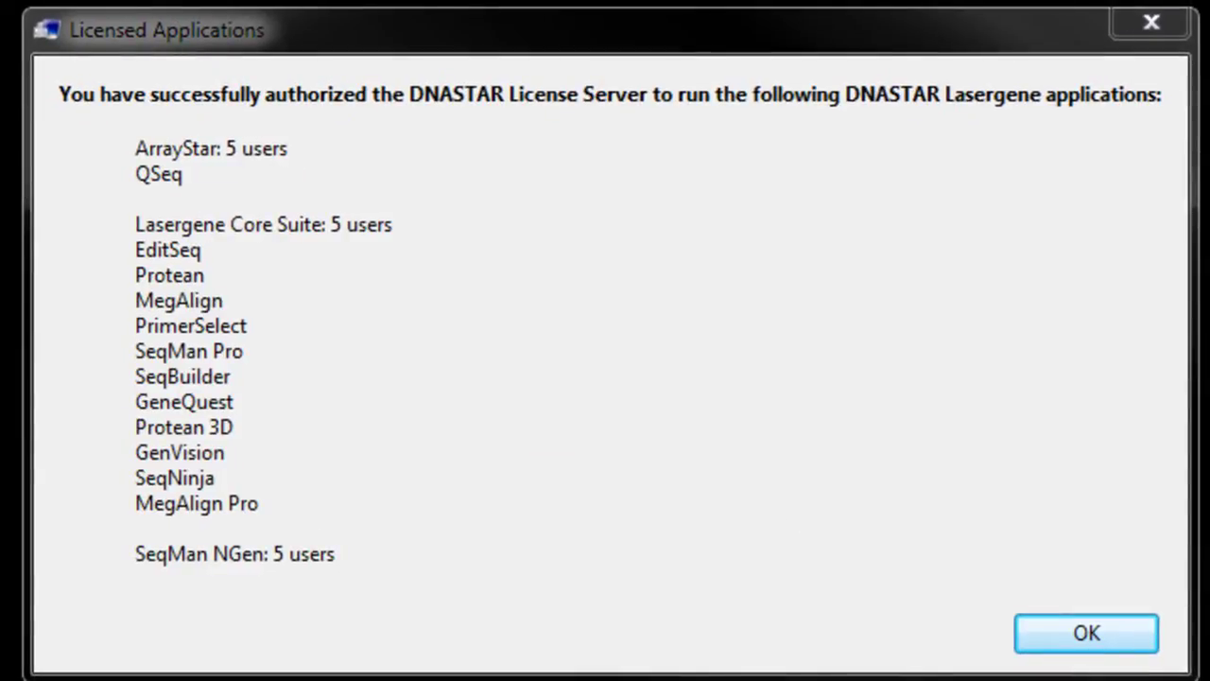
# - Dismiss the licensed applications summary and expand the DNASTAR License Server folder under All Programs
pyautogui.click(1100, 624)
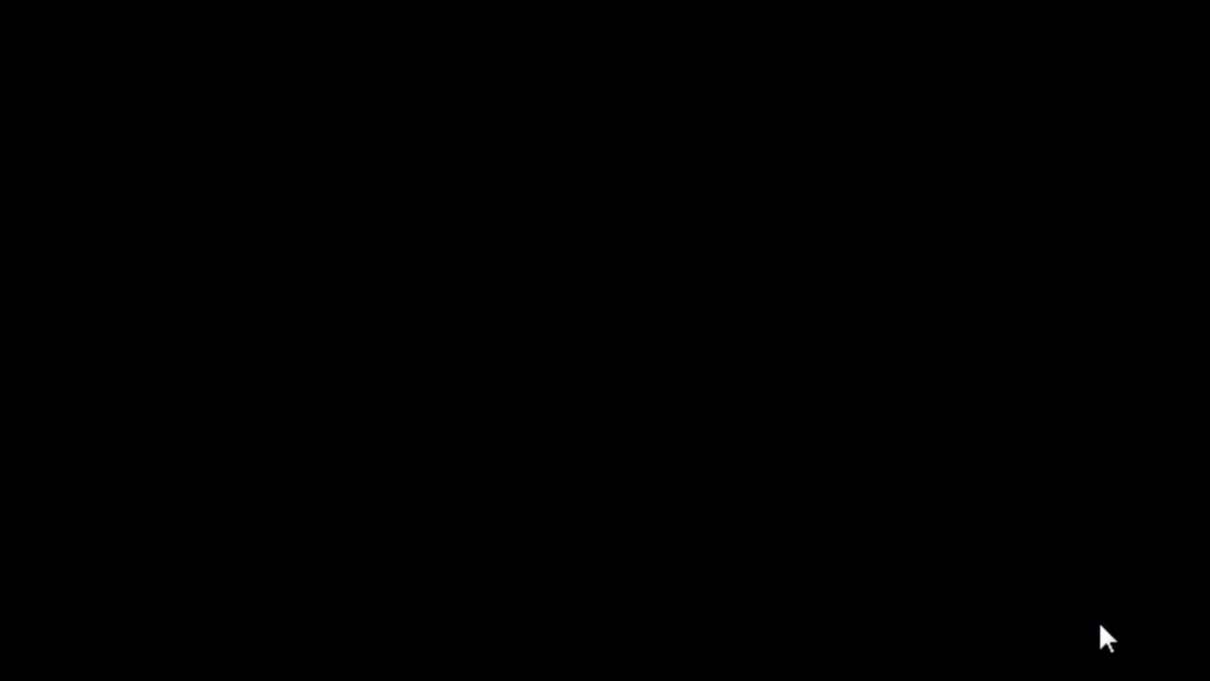
pyautogui.press('super')
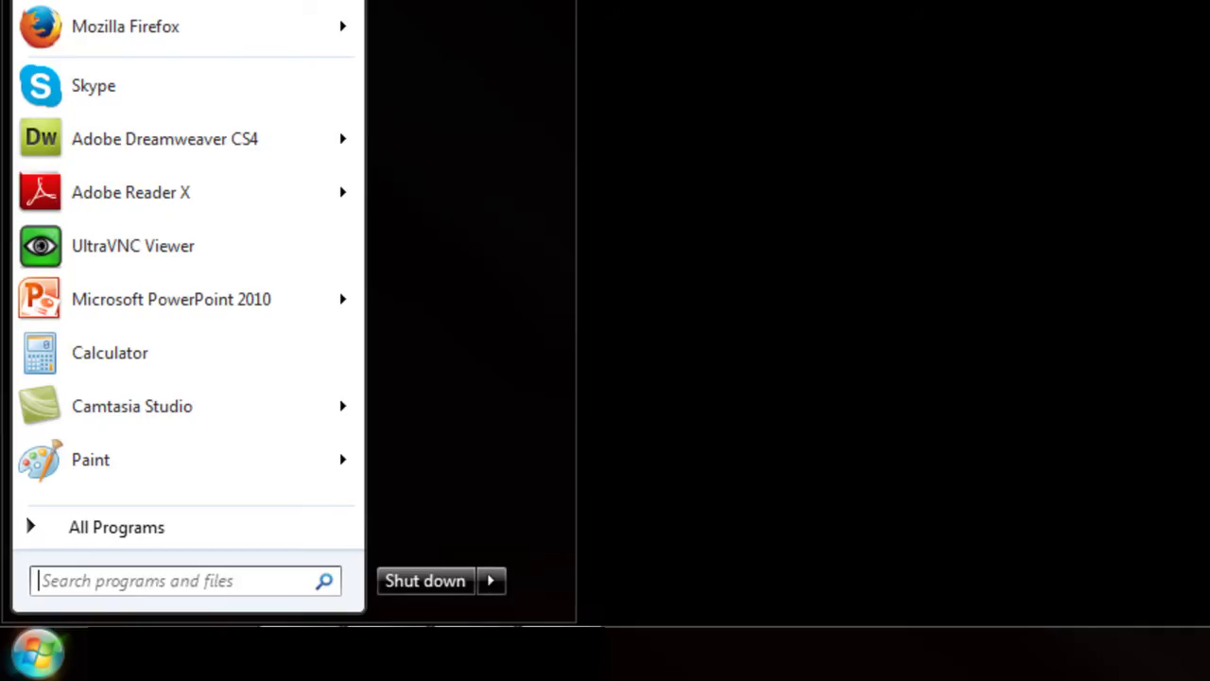
pyautogui.click(115, 532)
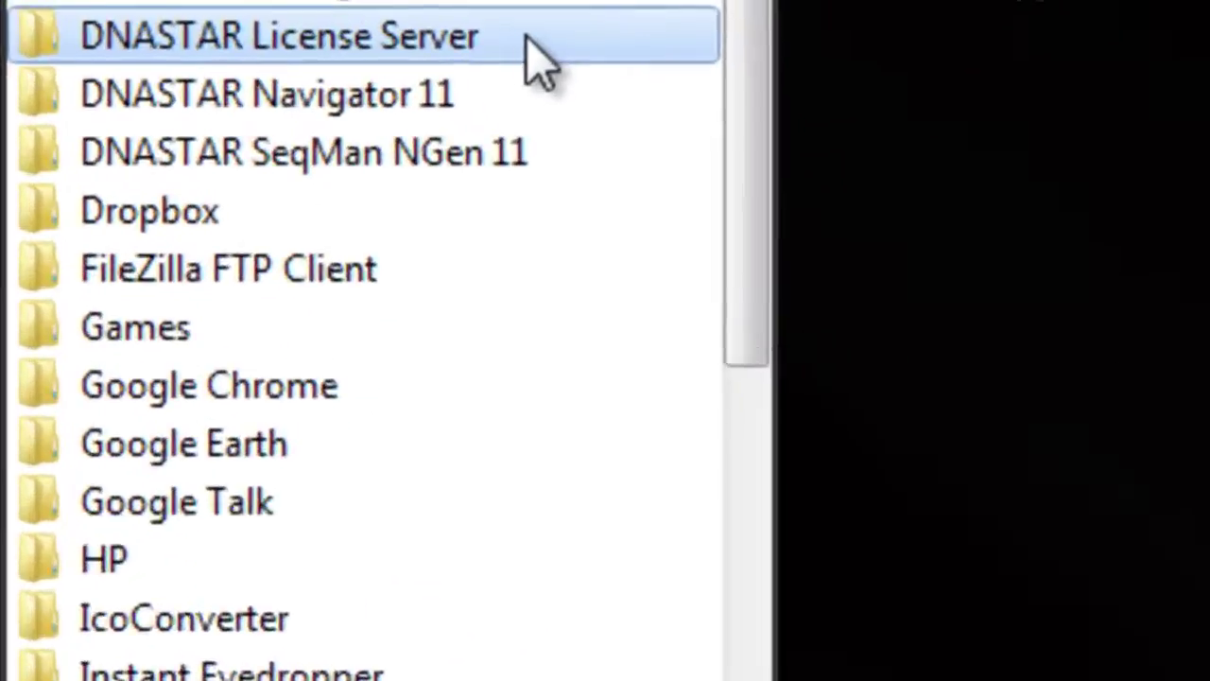
pyautogui.click(527, 42)
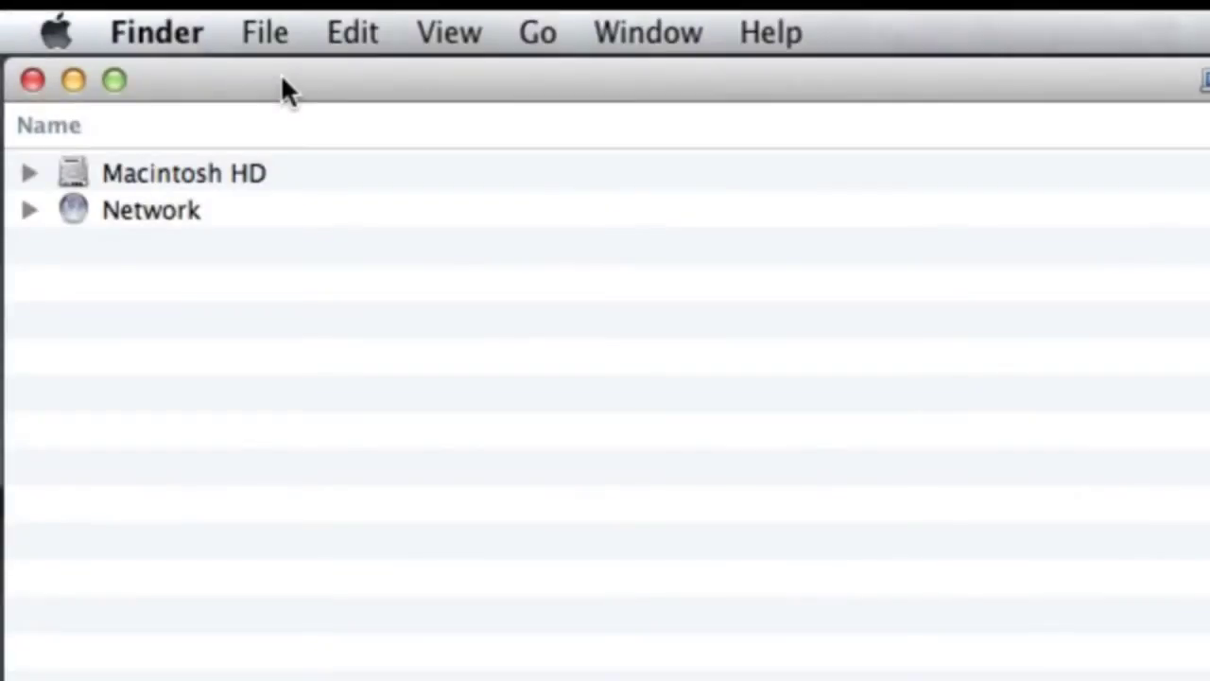
# - Browse Macintosh HD > Library > DNASTARLicenseServer and launch DNASTARServerLicenseManager11
pyautogui.click(29, 174)
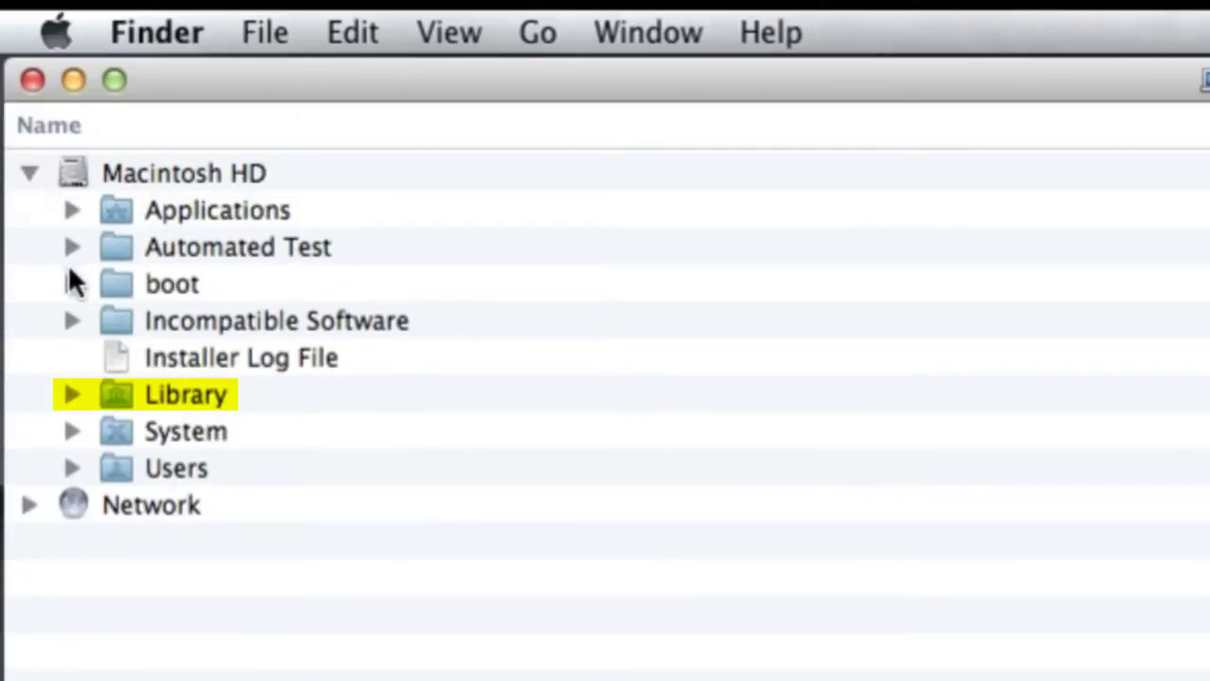
pyautogui.click(71, 396)
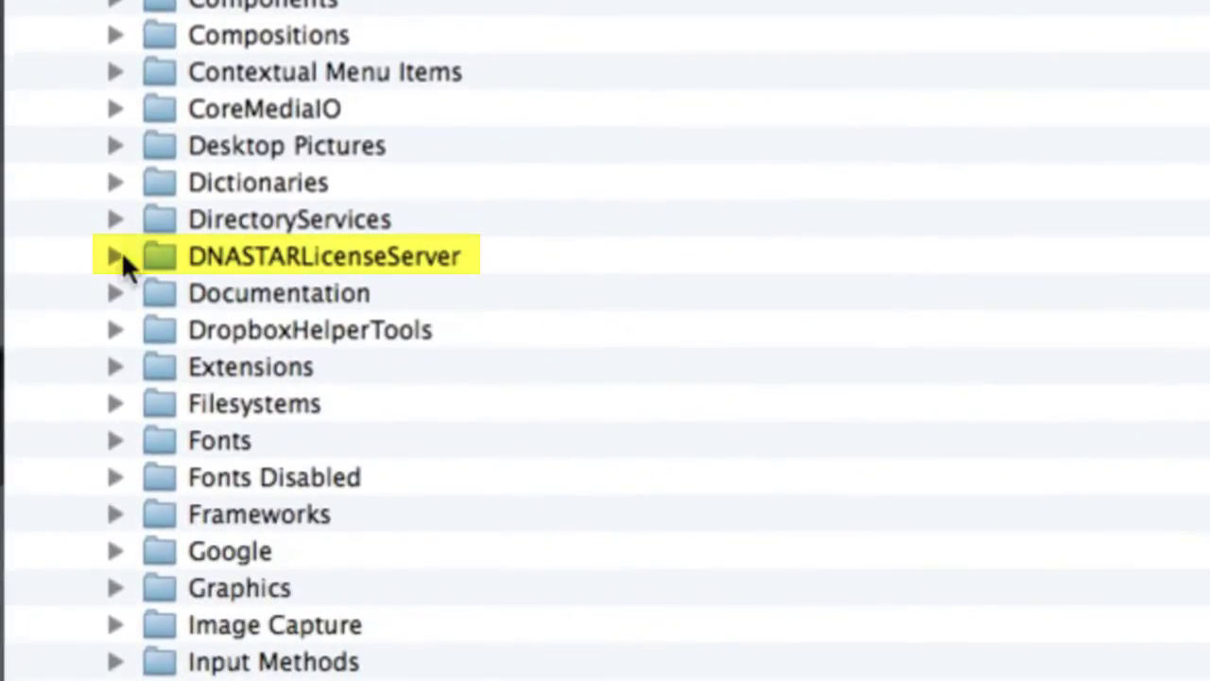
pyautogui.click(118, 500)
pyautogui.doubleClick(309, 470)
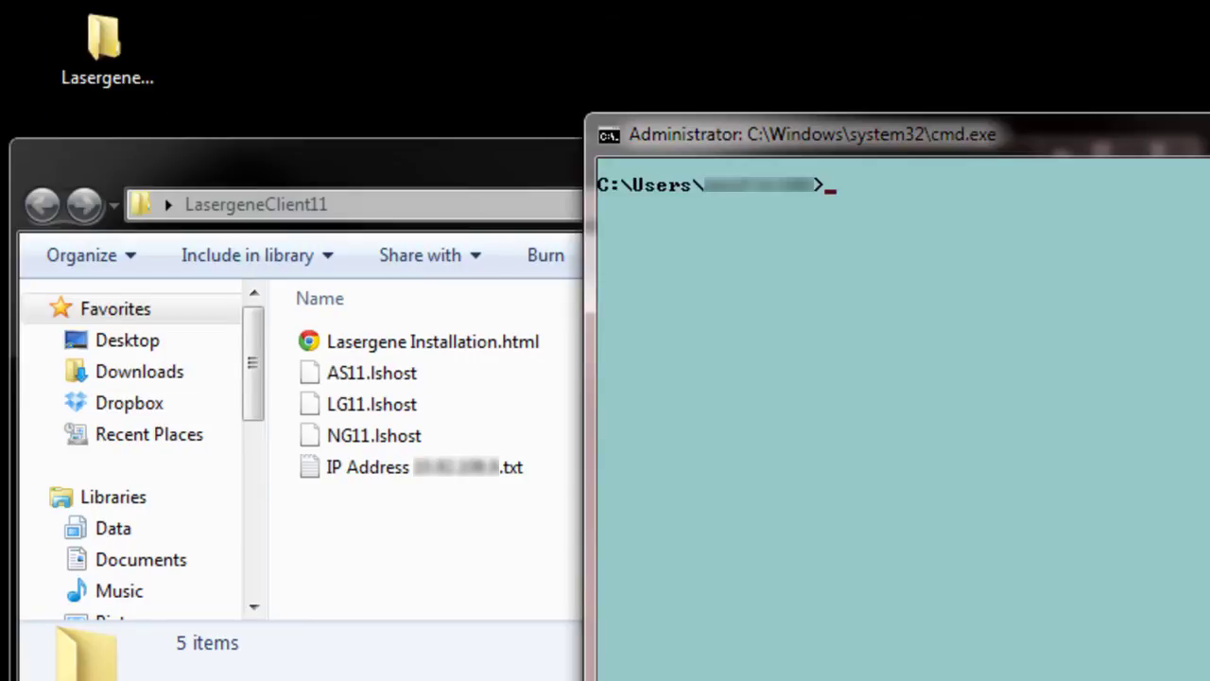
# - Run ipconfig in Command Prompt to display the machine's IPv4 address
pyautogui.write('ipconfig')
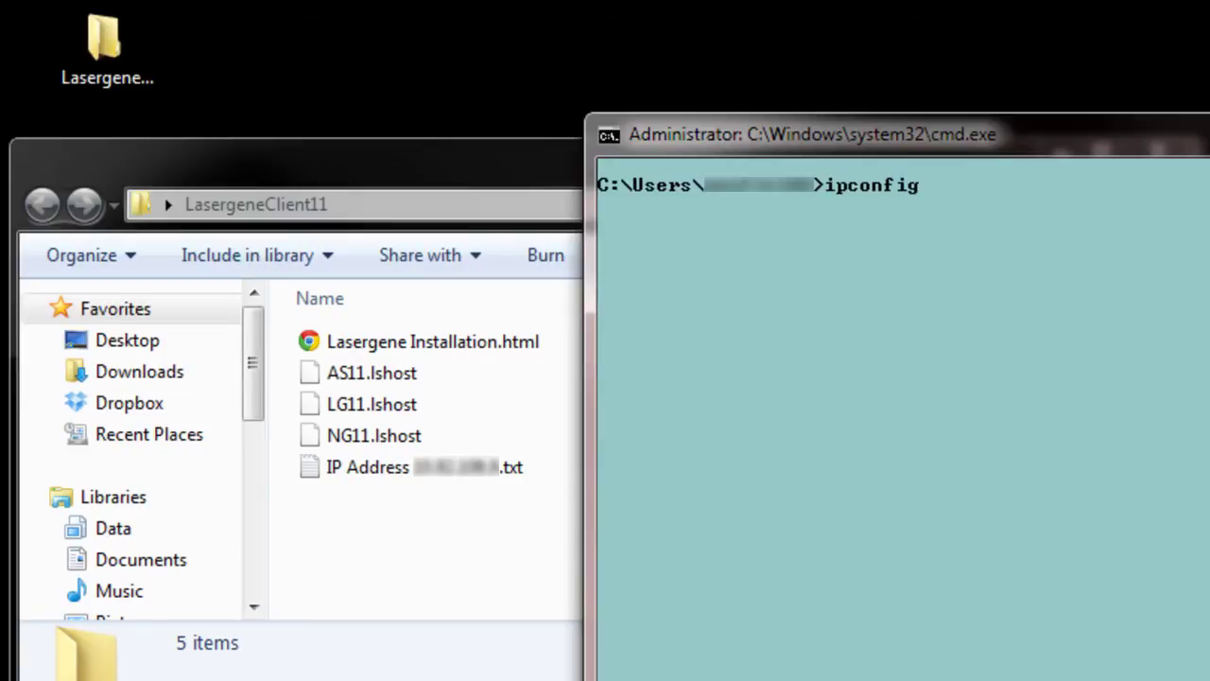
pyautogui.press('Return')
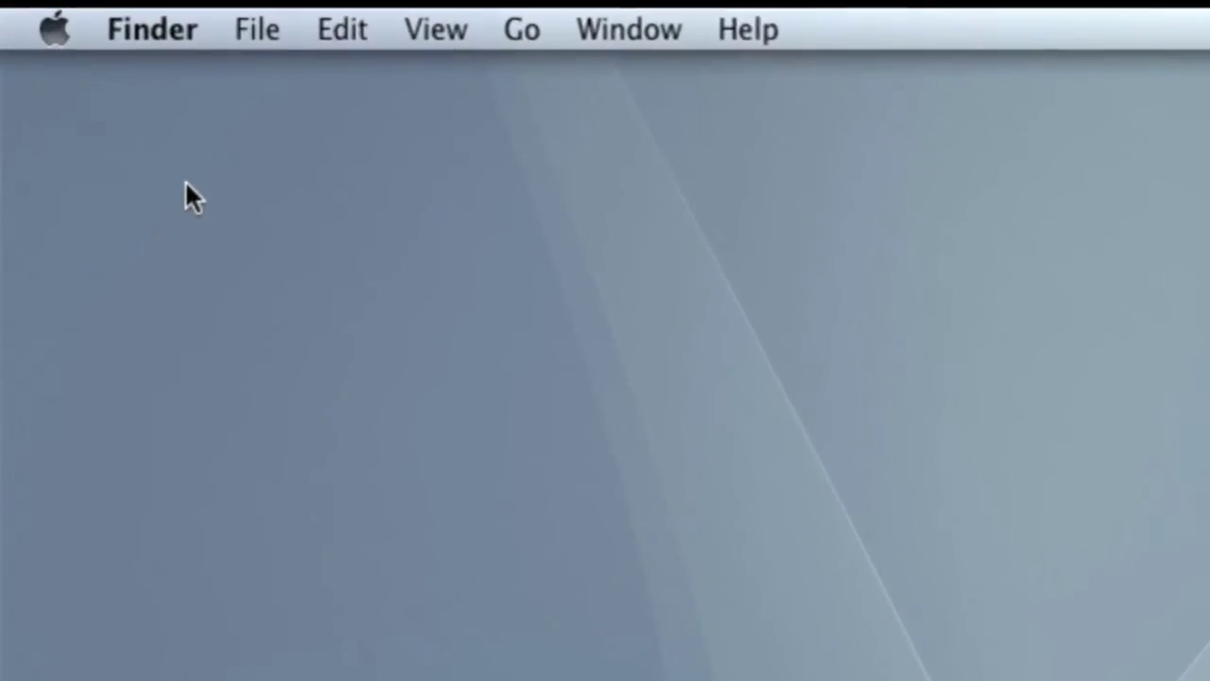
# - Open the Network pane of System Preferences from the Apple menu to see the Mac's IP address
pyautogui.click(65, 38)
pyautogui.click(47, 213)
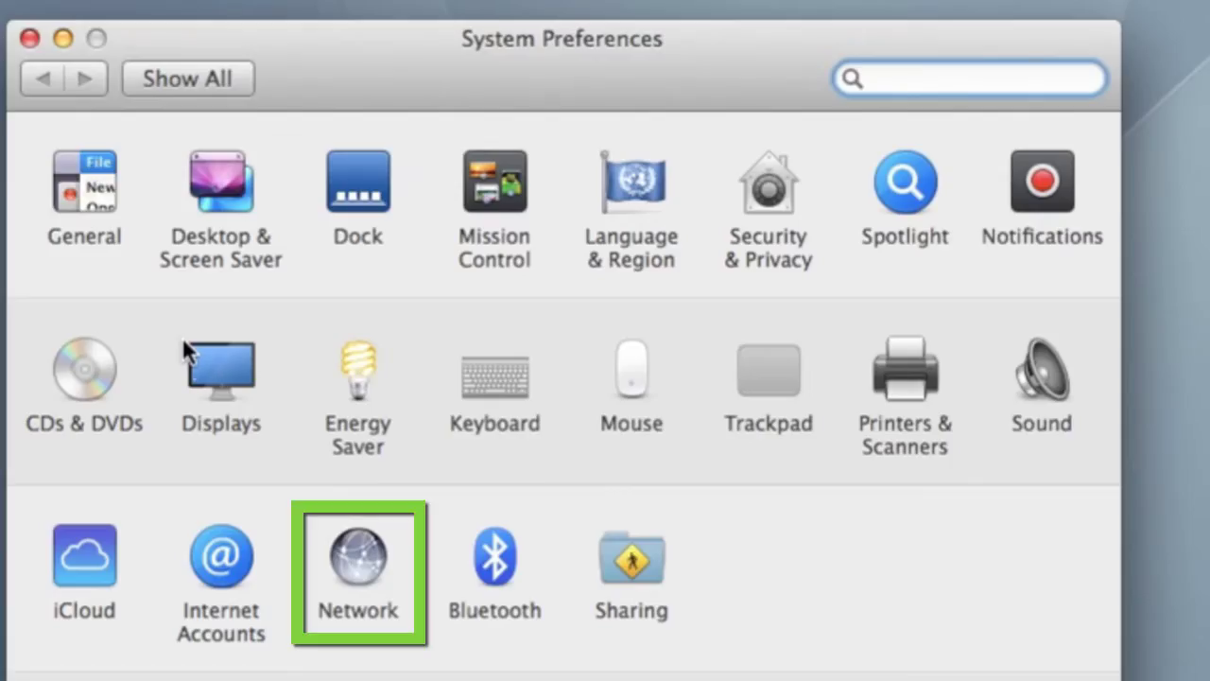
pyautogui.click(334, 540)
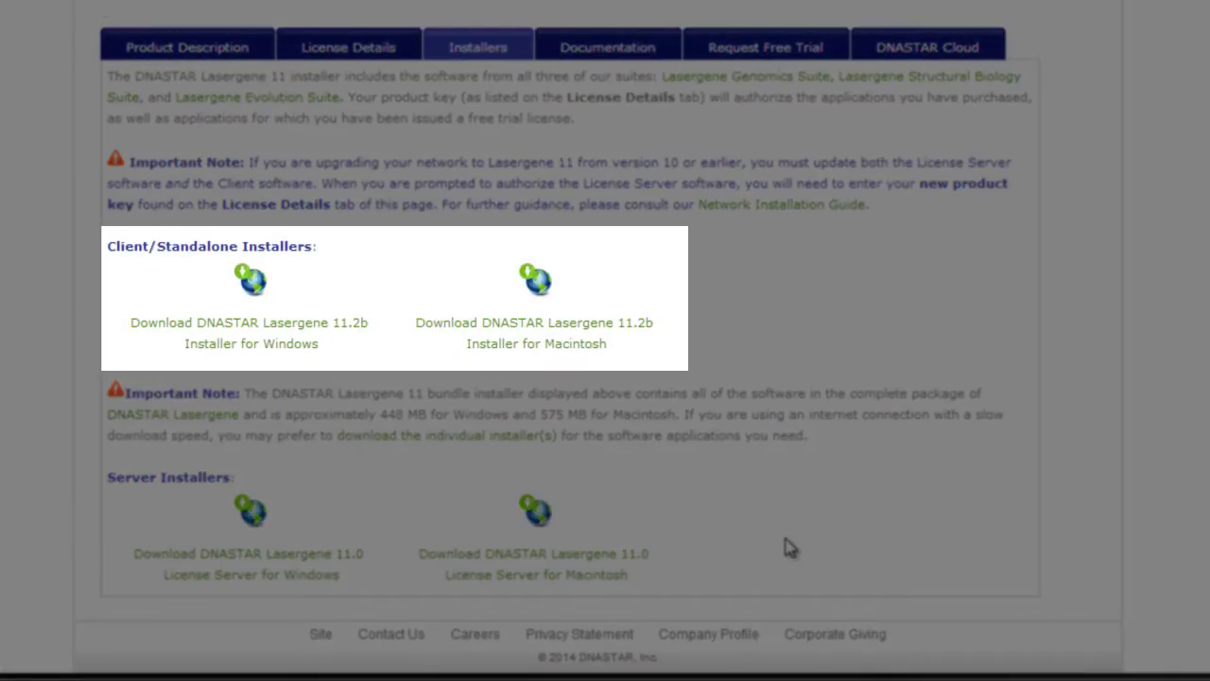
# - Download and run the Lasergene 11.2b Windows installer, accepting the license and default components
pyautogui.click(328, 331)
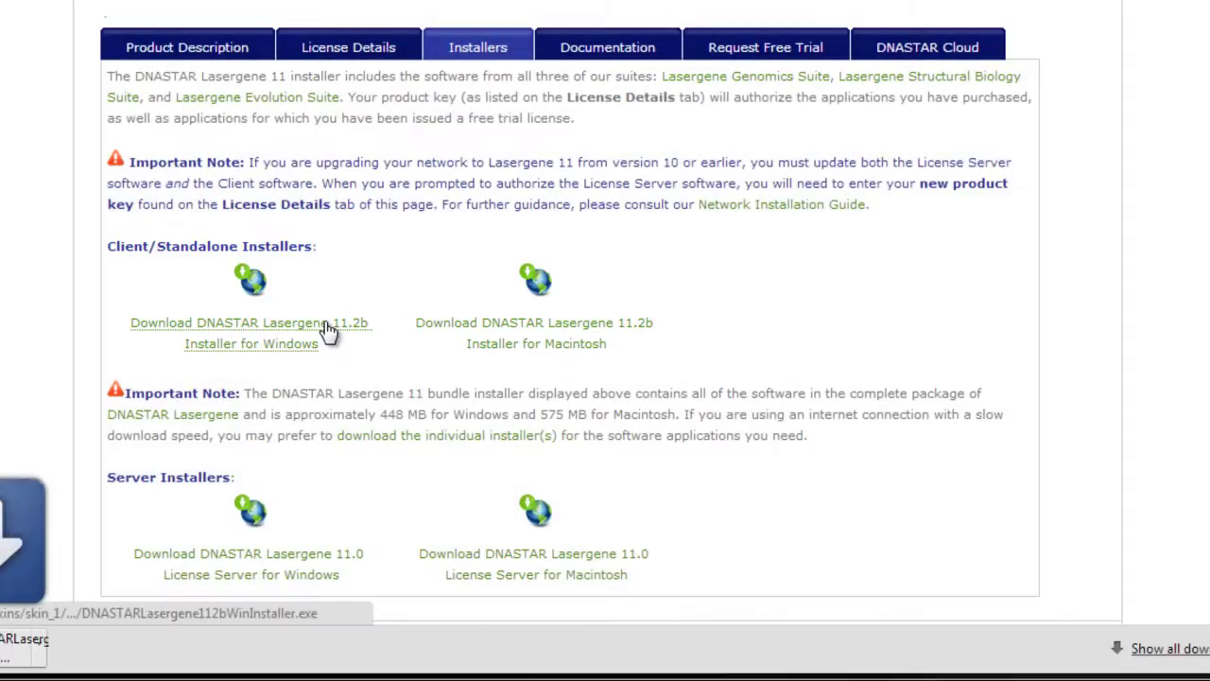
pyautogui.click(8, 652)
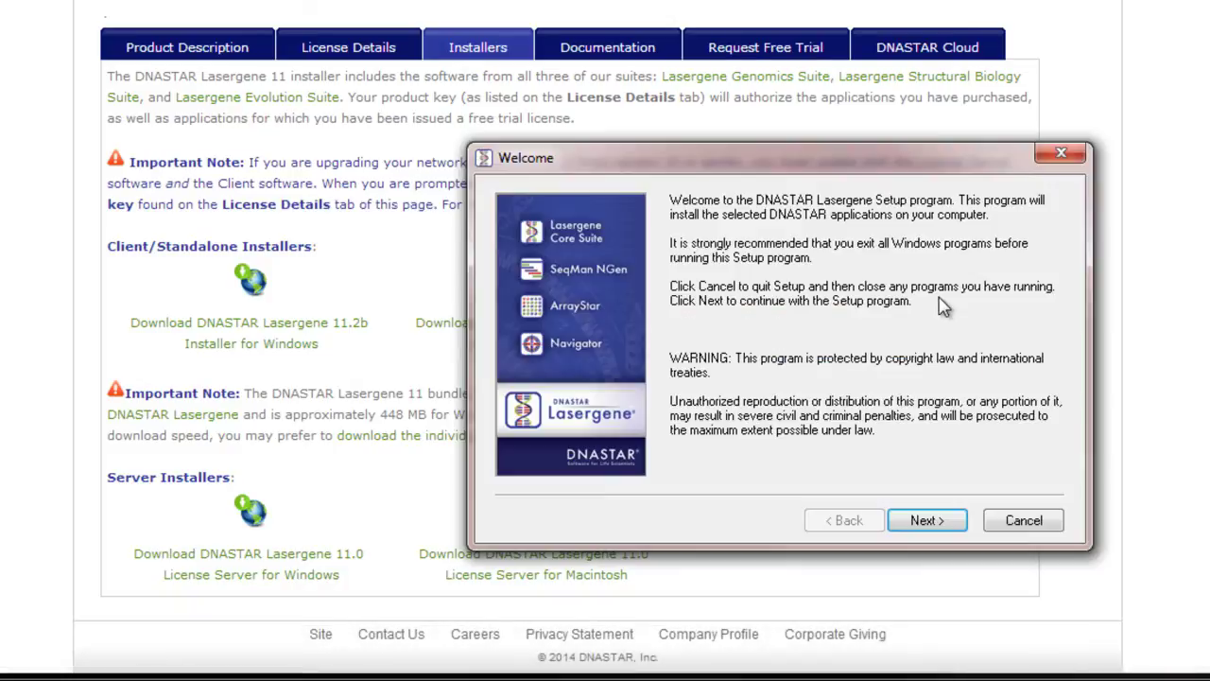
pyautogui.click(916, 522)
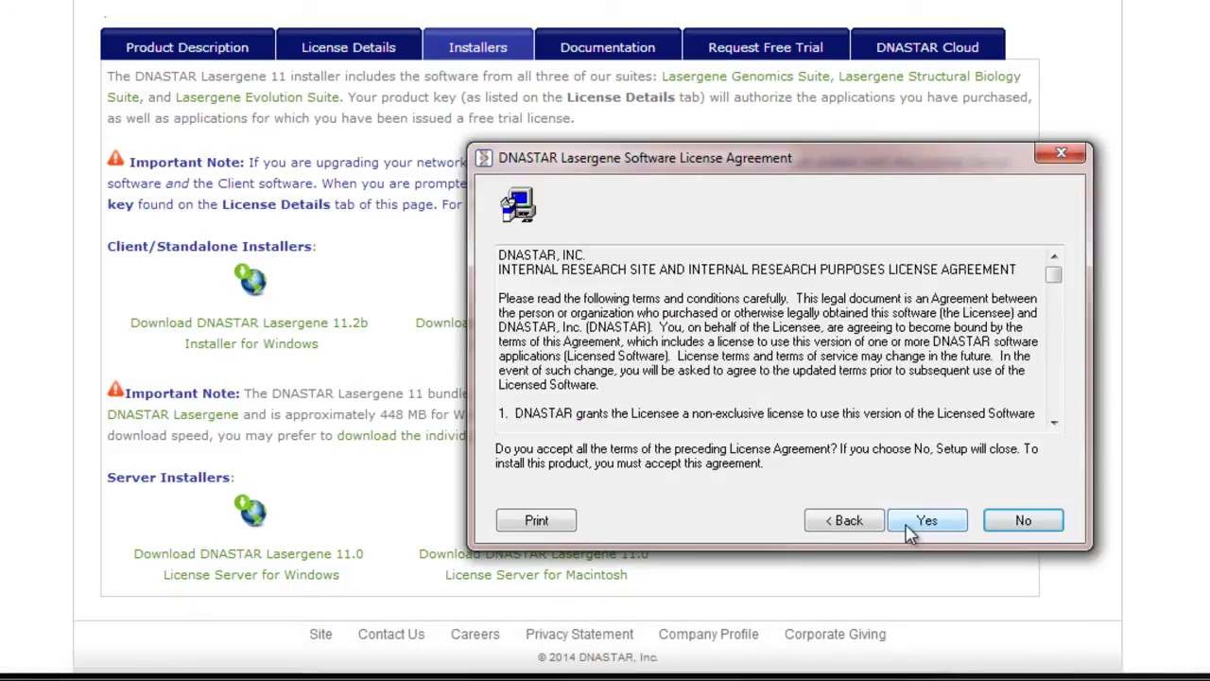
pyautogui.click(909, 529)
pyautogui.click(910, 529)
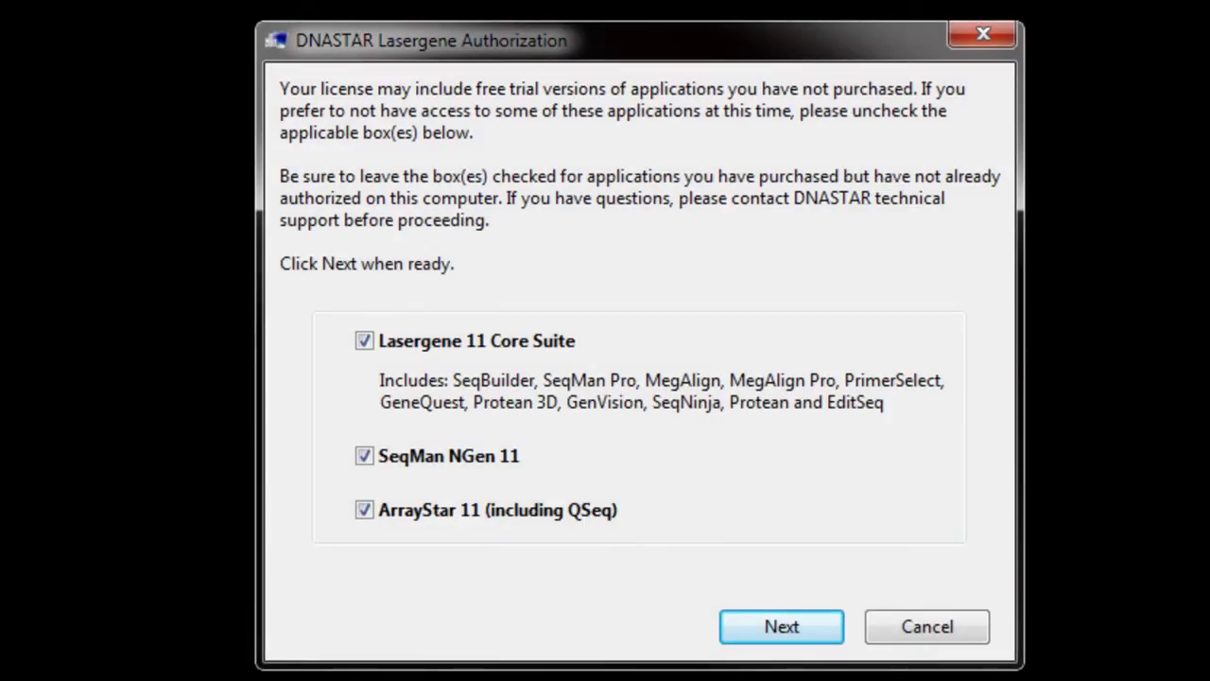
# - With all three products checked, paste the license server IP as the Product Key and authorize
pyautogui.click(808, 629)
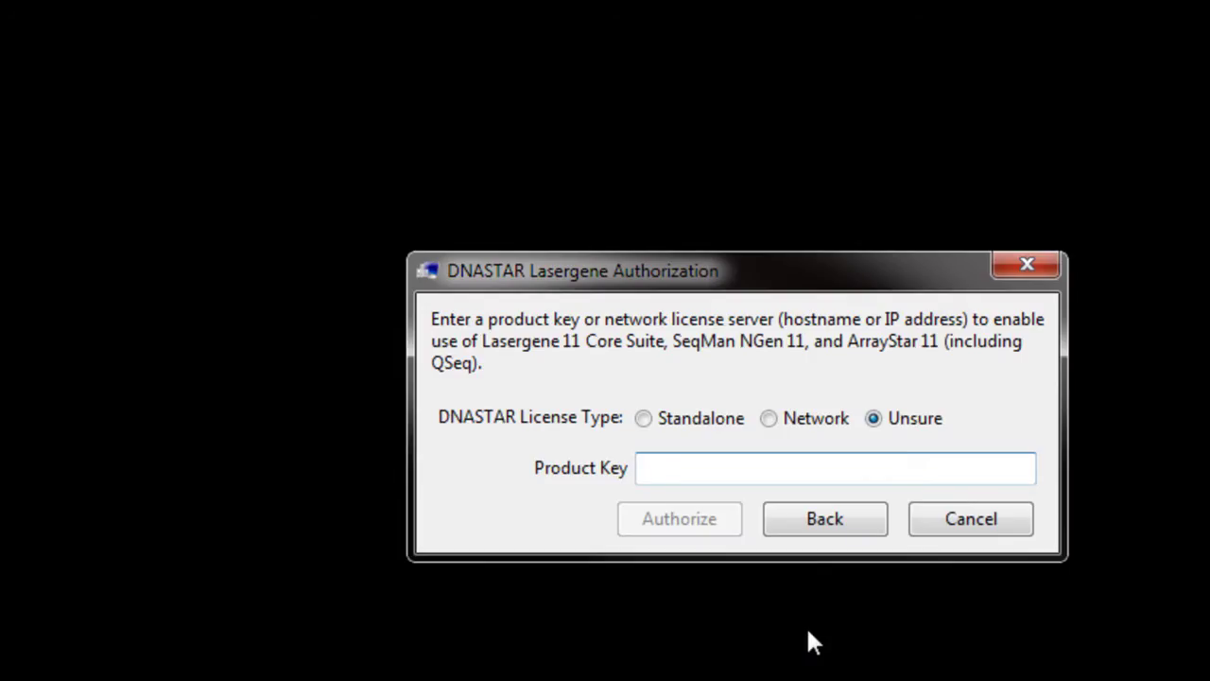
pyautogui.hotkey('ctrl', 'v')
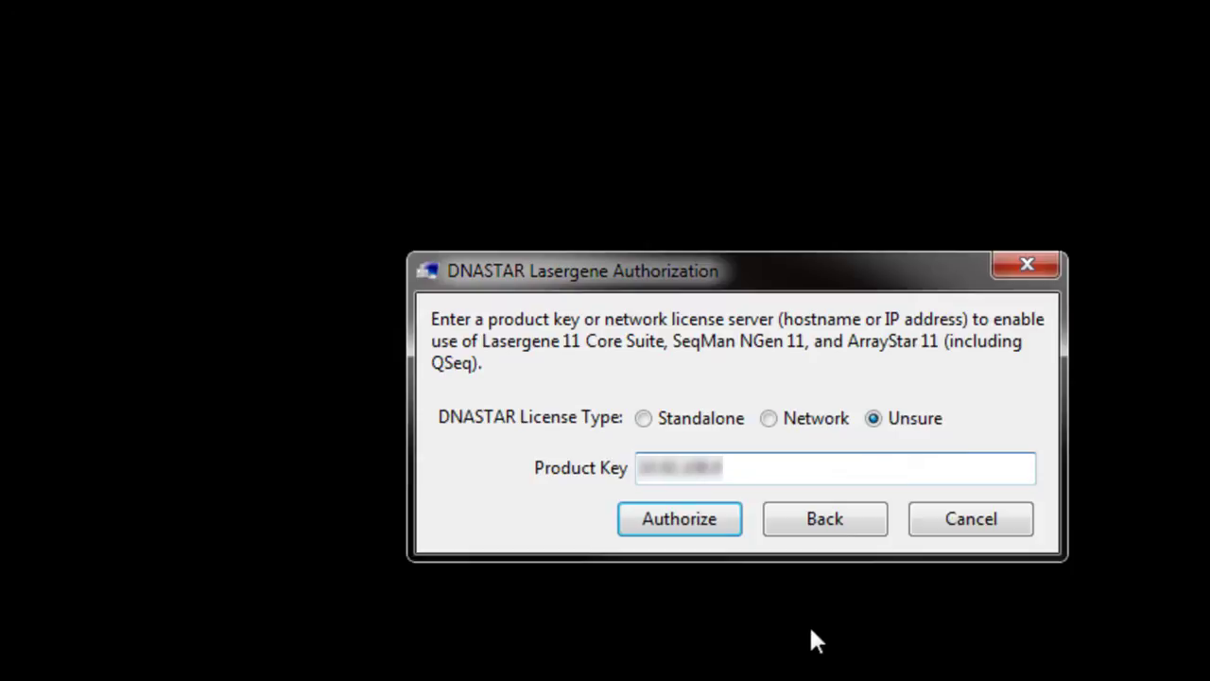
pyautogui.click(702, 532)
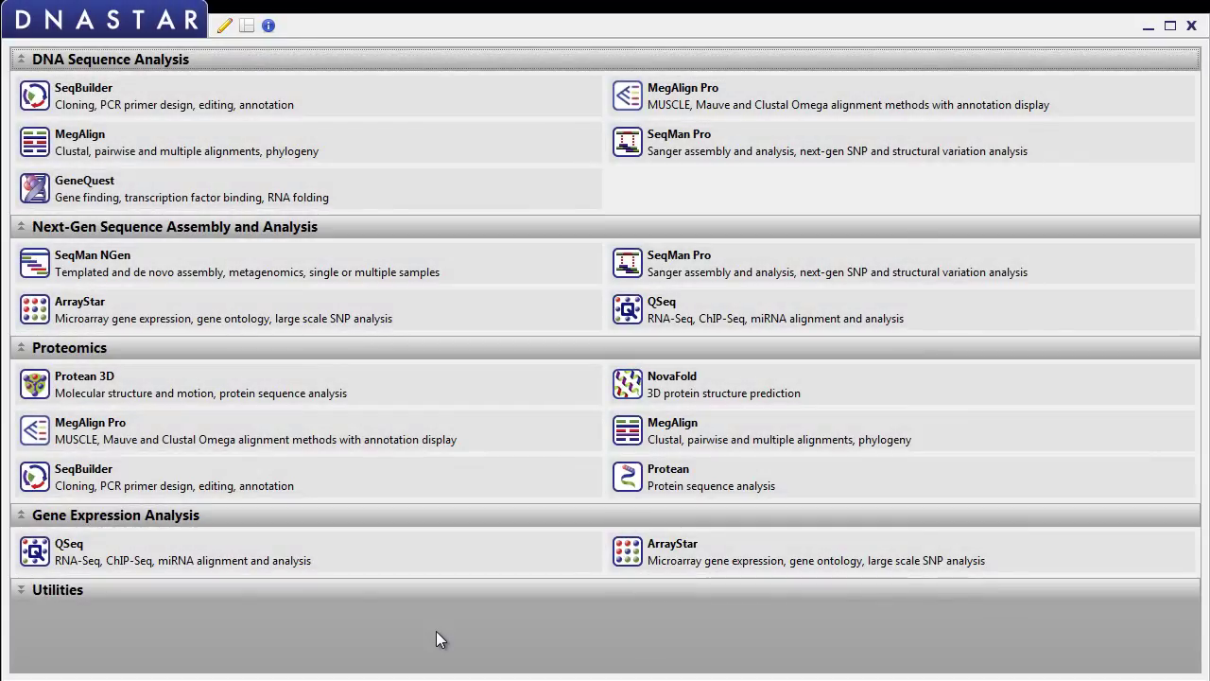
pyautogui.click(300, 387)
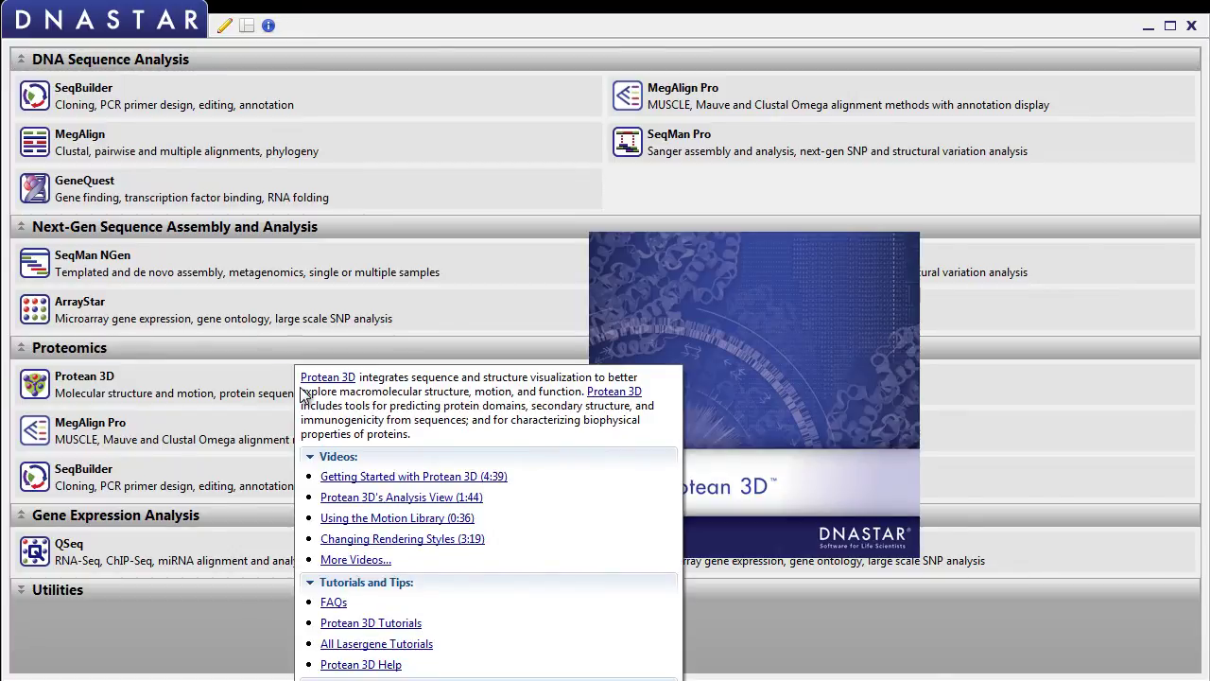
pyautogui.click(1049, 556)
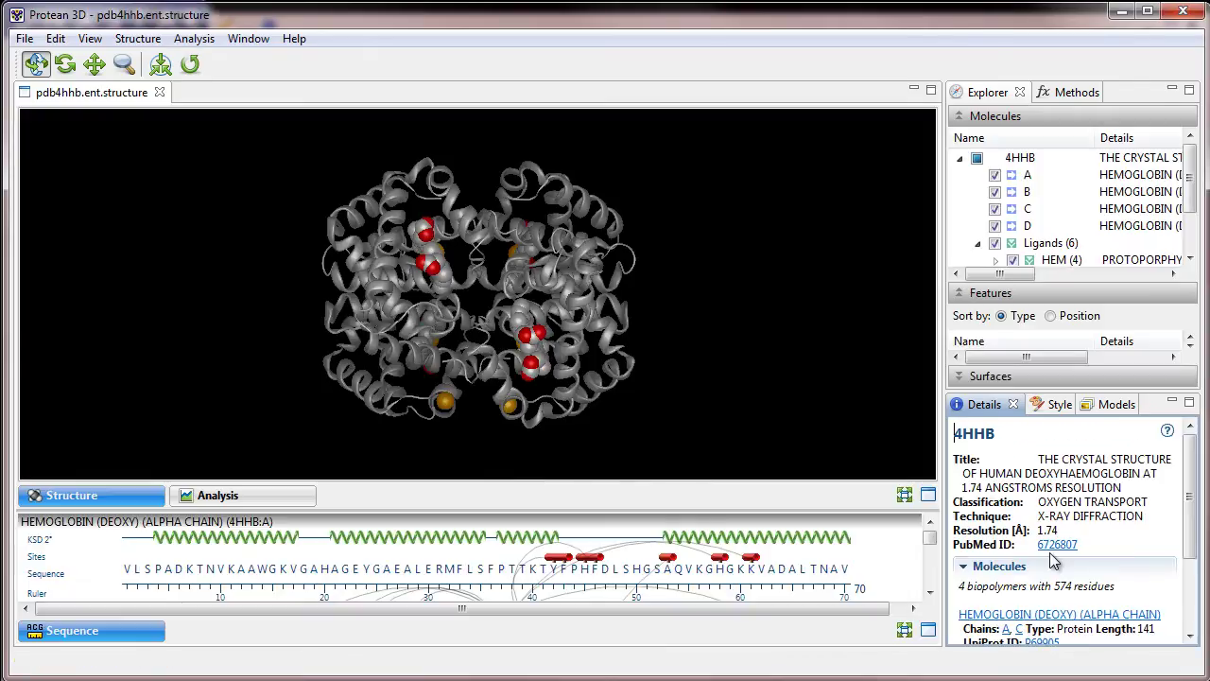
pyautogui.click(1183, 11)
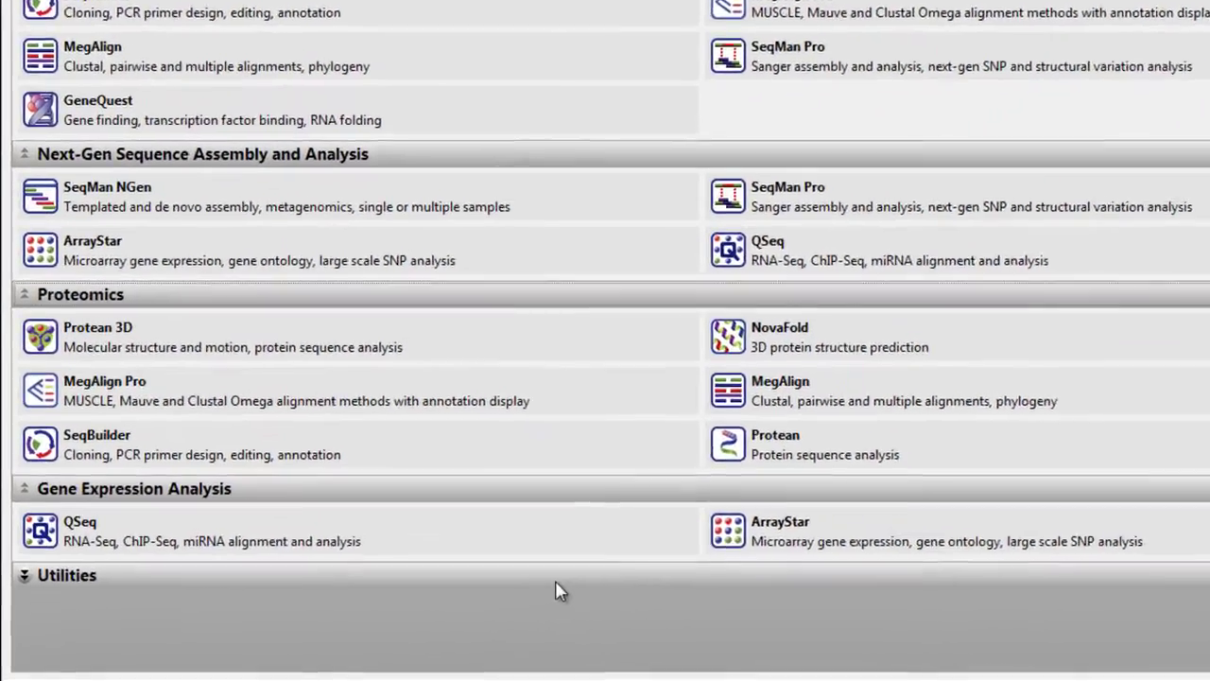
# - Open License Manager under Utilities, check Core Suite, SeqMan NGen 11 and ArrayStar 11, and continue
pyautogui.click(556, 579)
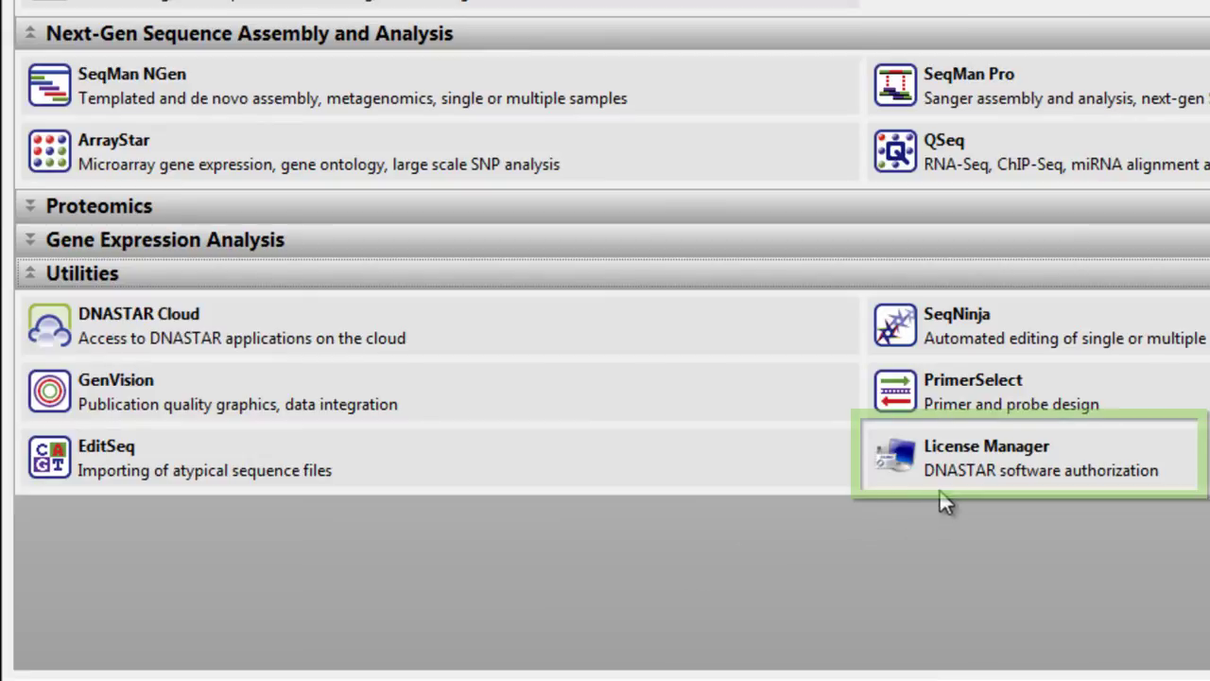
pyautogui.click(933, 464)
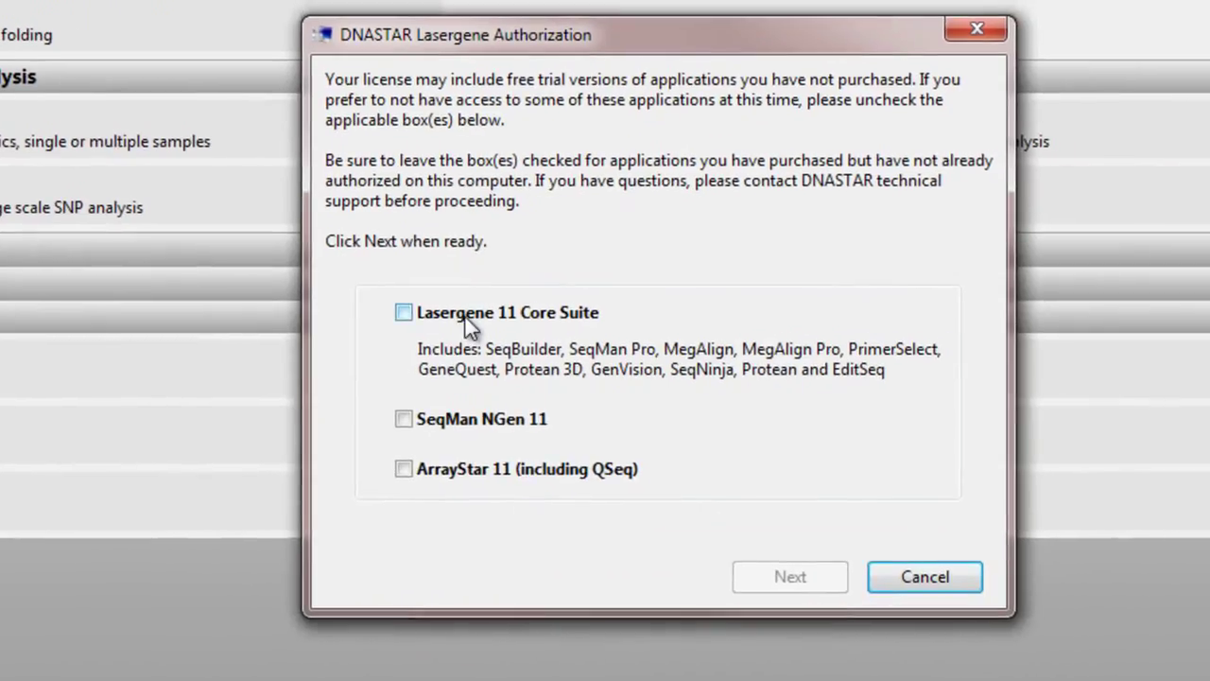
pyautogui.click(465, 317)
pyautogui.click(470, 423)
pyautogui.click(475, 469)
pyautogui.click(776, 585)
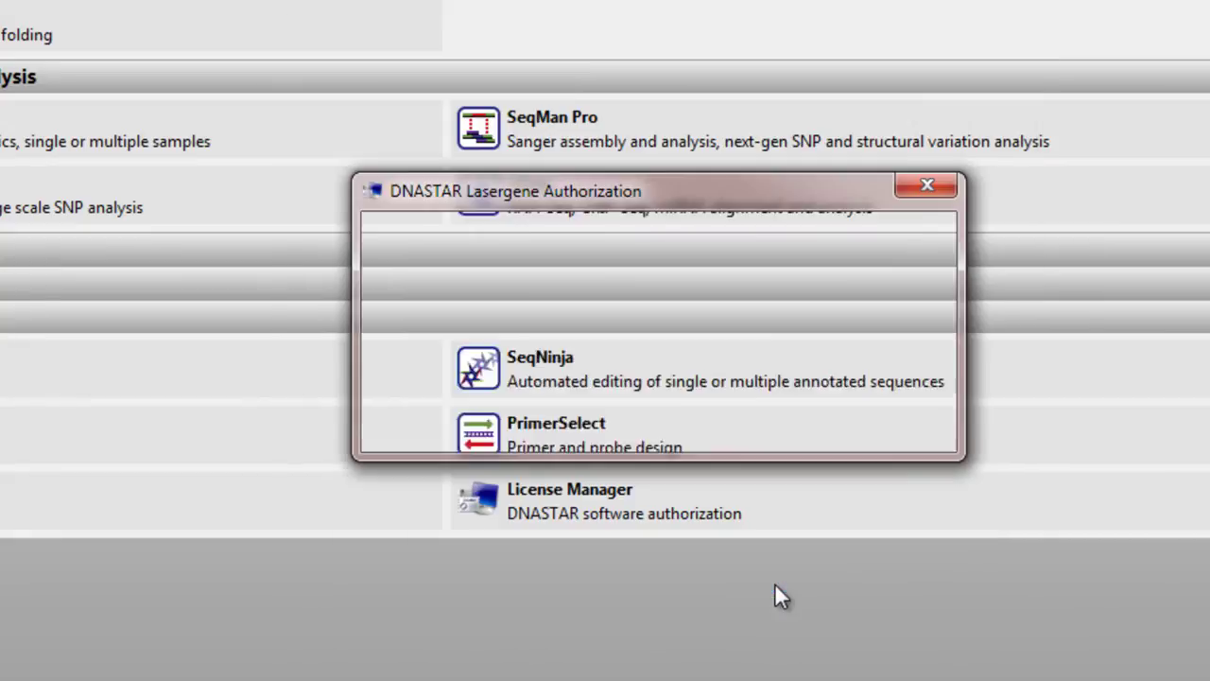